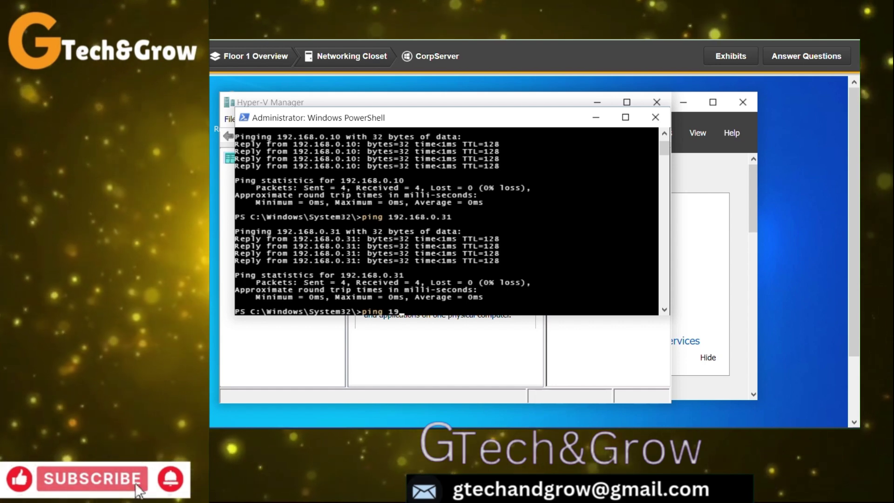
Ping 192.168.0.34 for four replies, then enter ping 198.28.2.254 at the prompt, correcting typos
type(".")
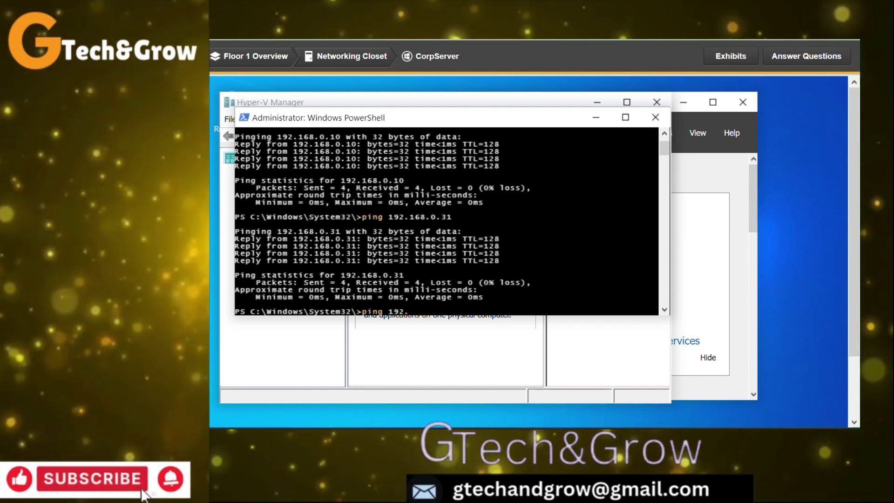
type("168")
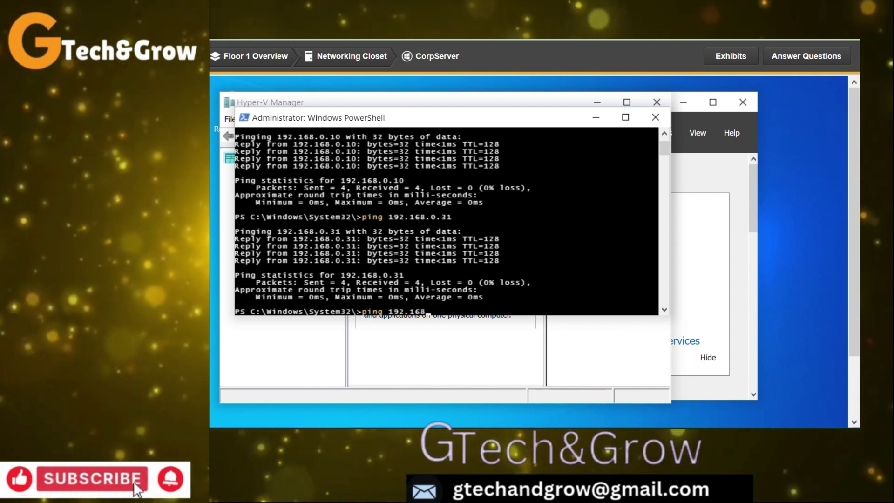
type(".0")
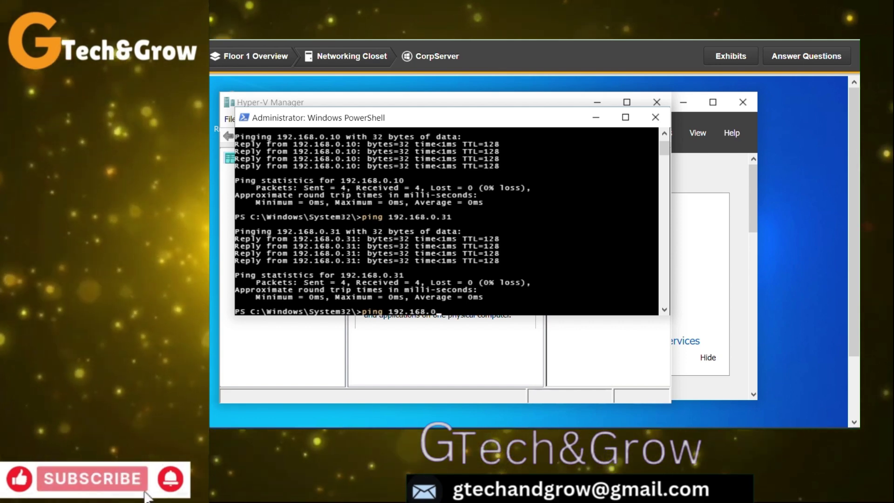
type(".")
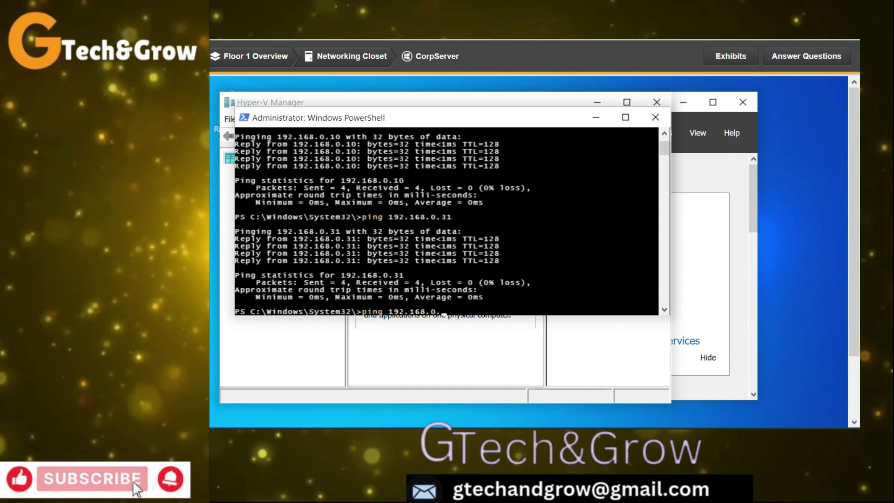
type("34")
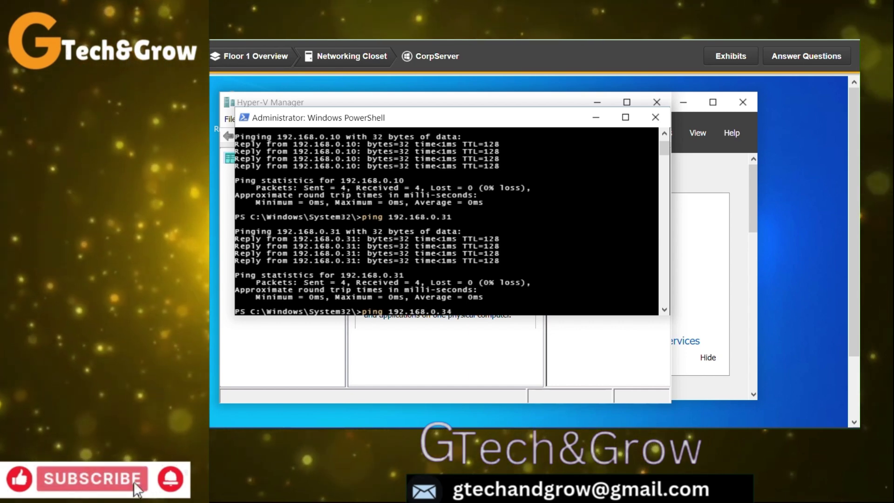
key("Return")
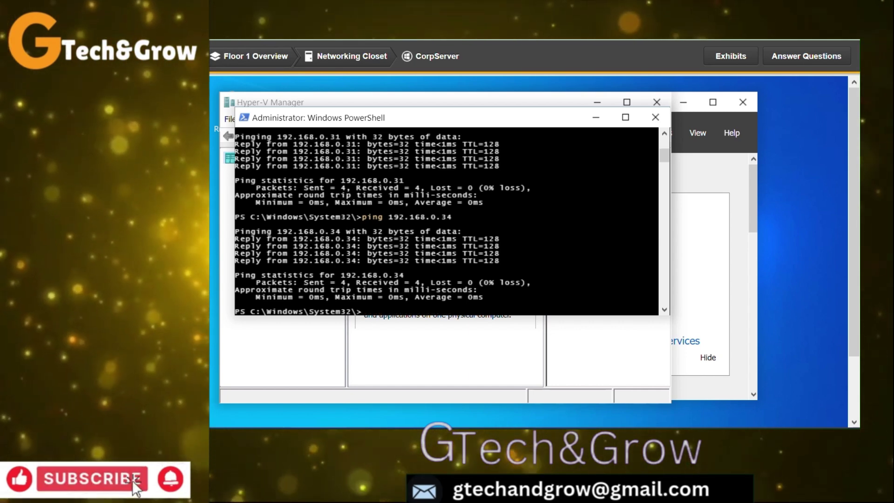
type("ping")
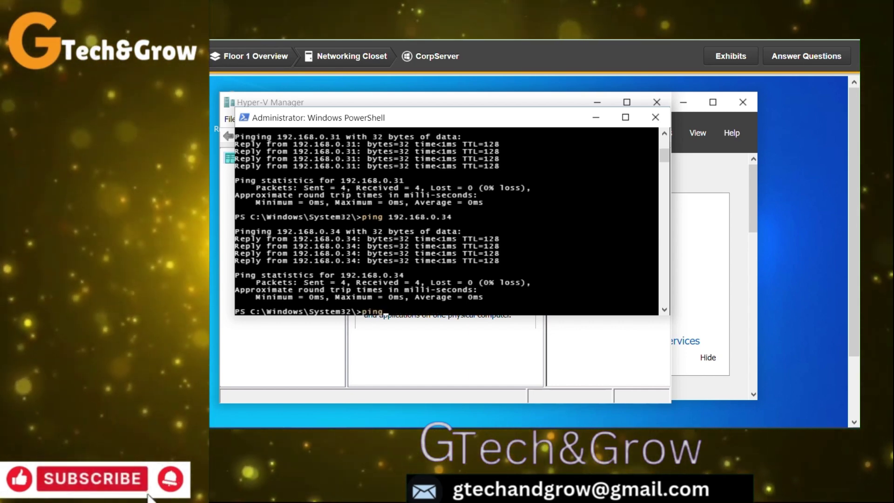
type(" 192")
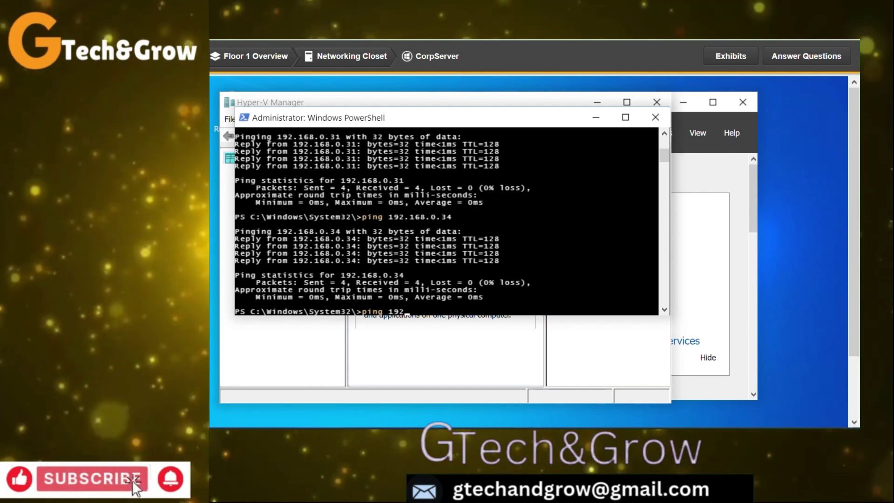
type(".")
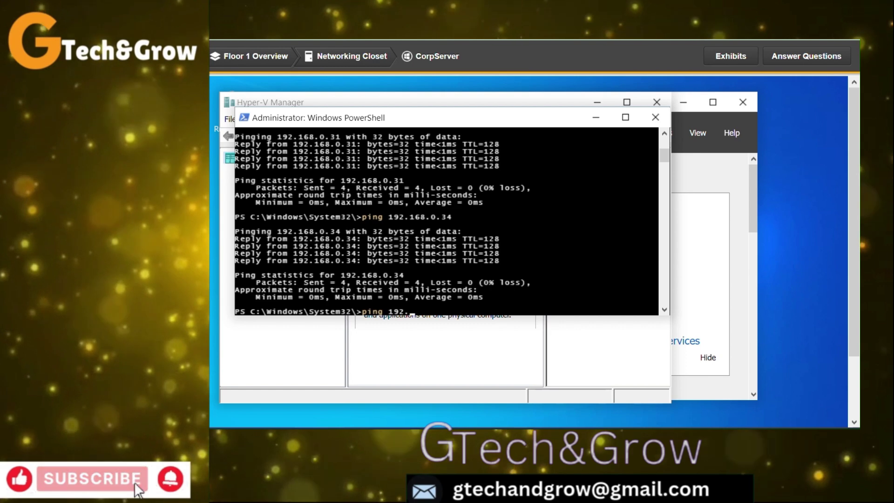
type("1")
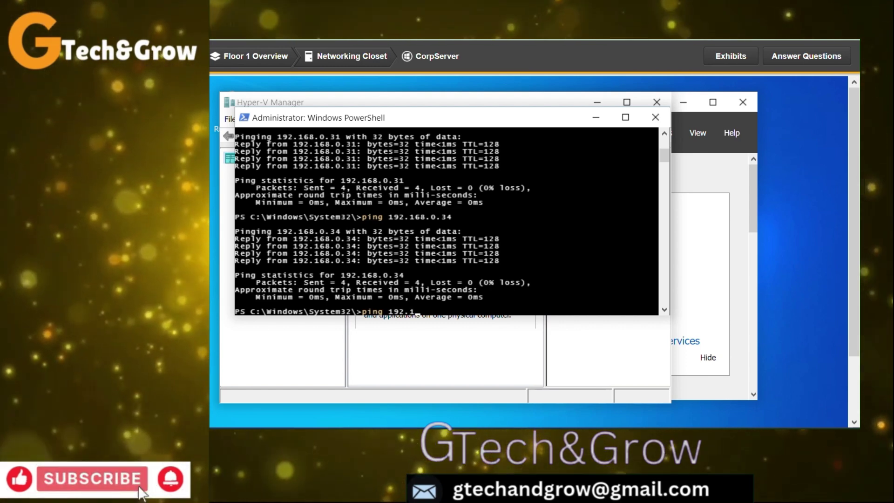
type("68")
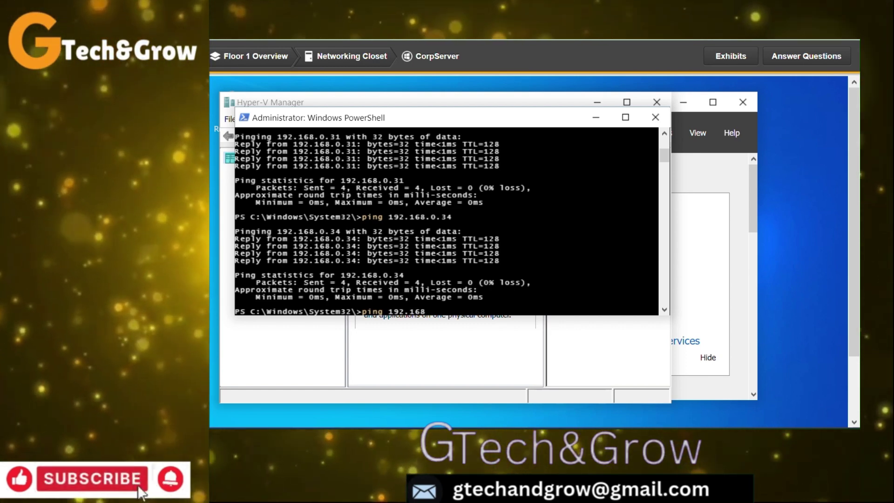
type(".")
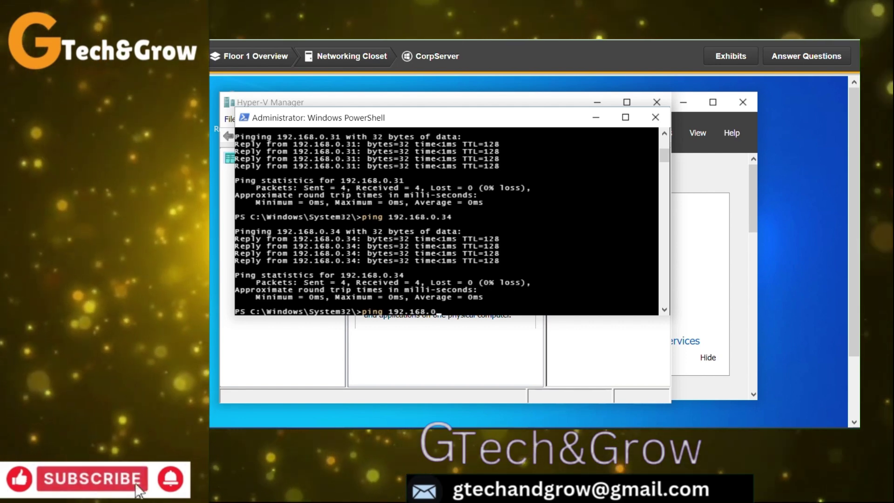
type("0")
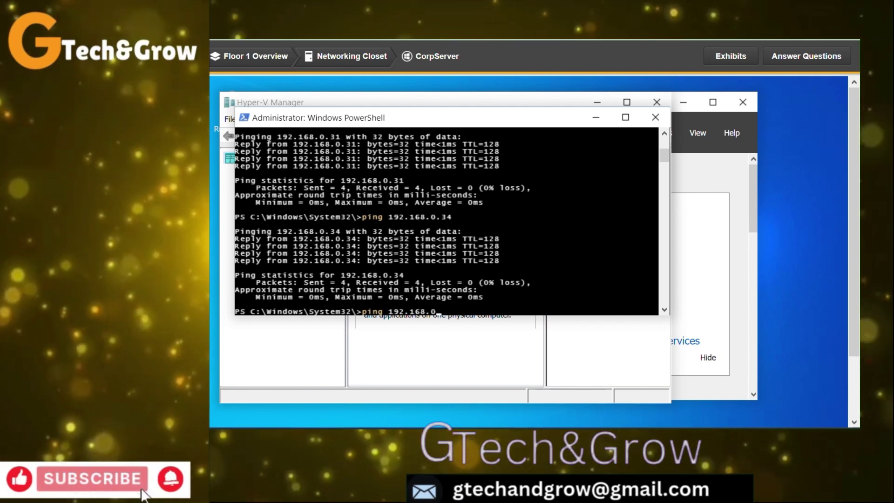
key("BackSpace")
key("BackSpace")
key("BackSpace")
key("BackSpace")
key("BackSpace")
key("BackSpace")
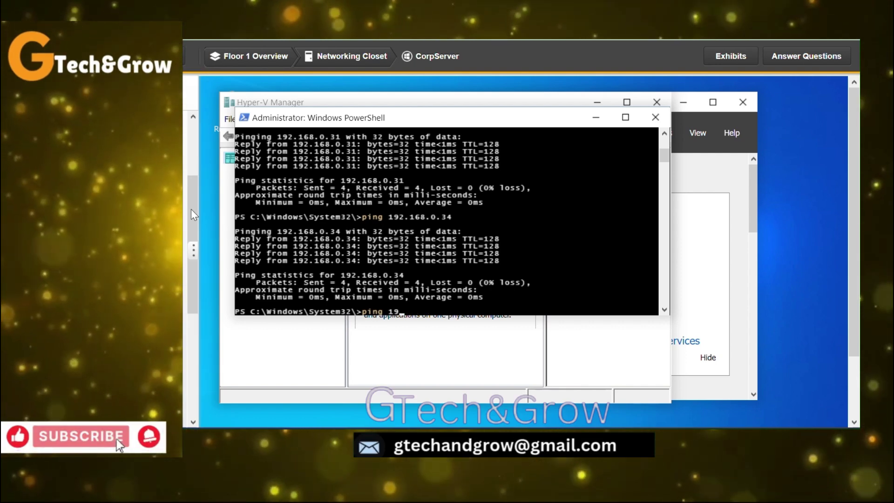
key("BackSpace")
type("8.")
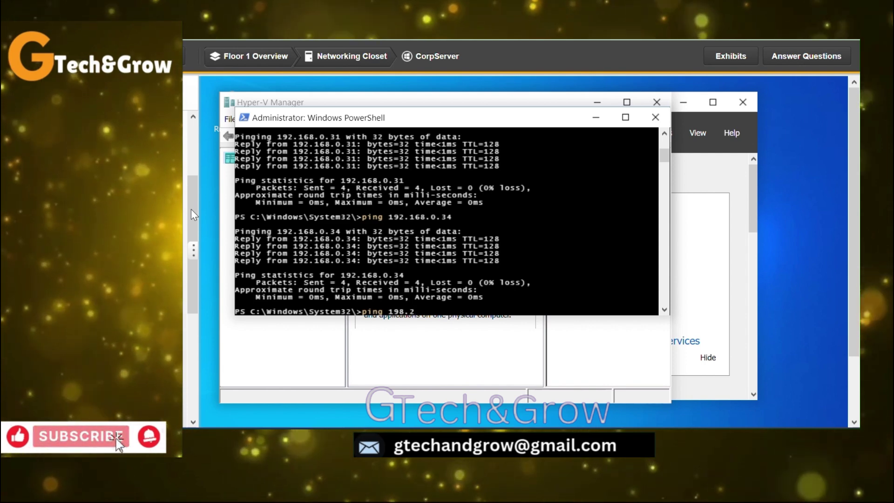
type("28.2.254")
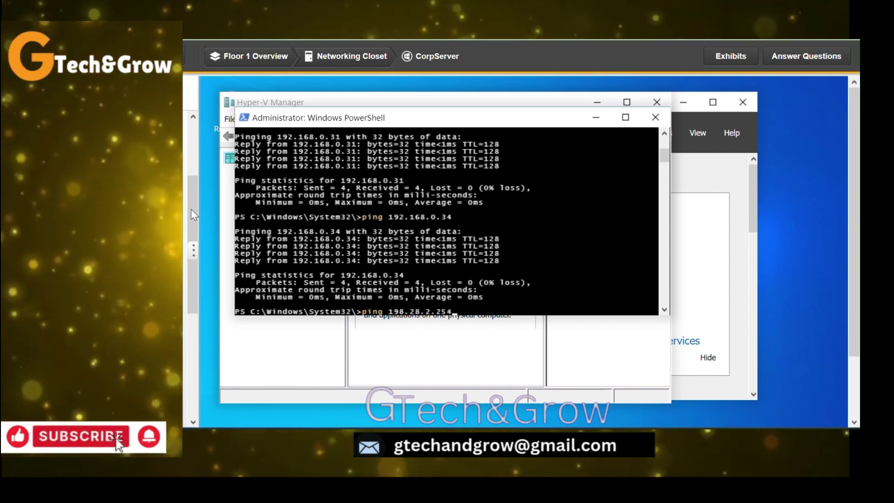
Run the ping to 198.28.2.254, confirming 4 replies with 0% loss, then start typing ipconfig
key("Return")
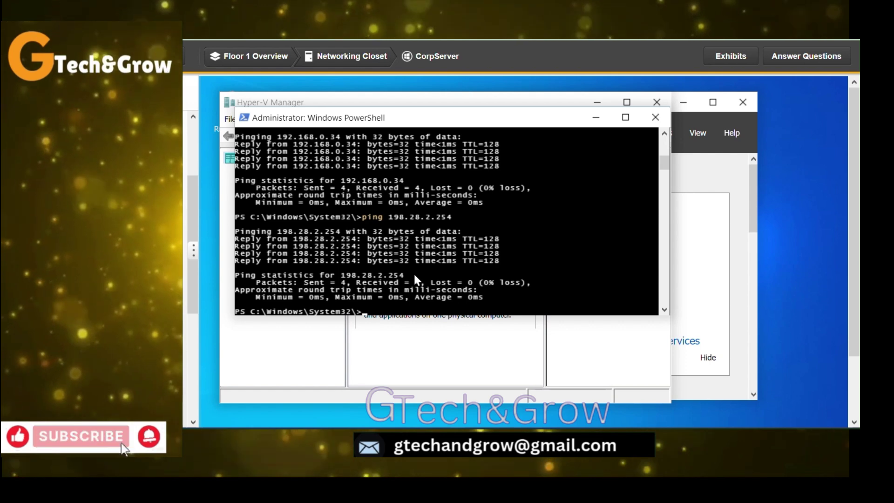
scroll(195, 275, "down", 2)
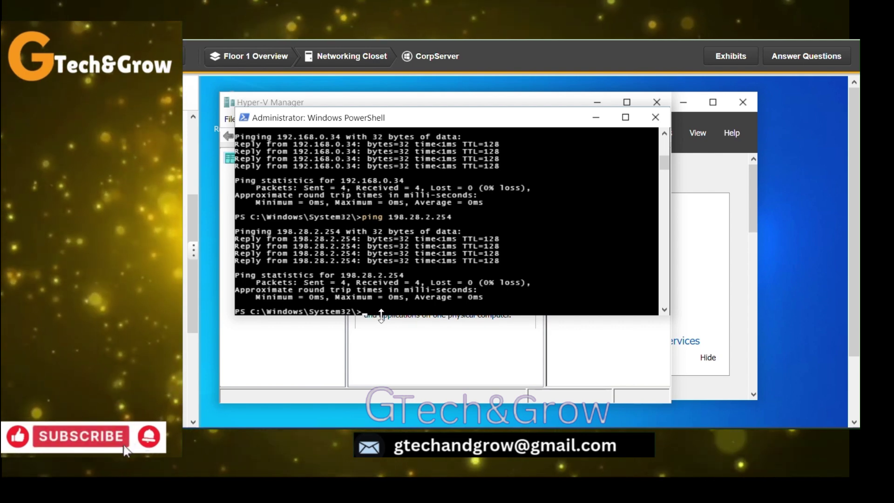
type("ipconfig")
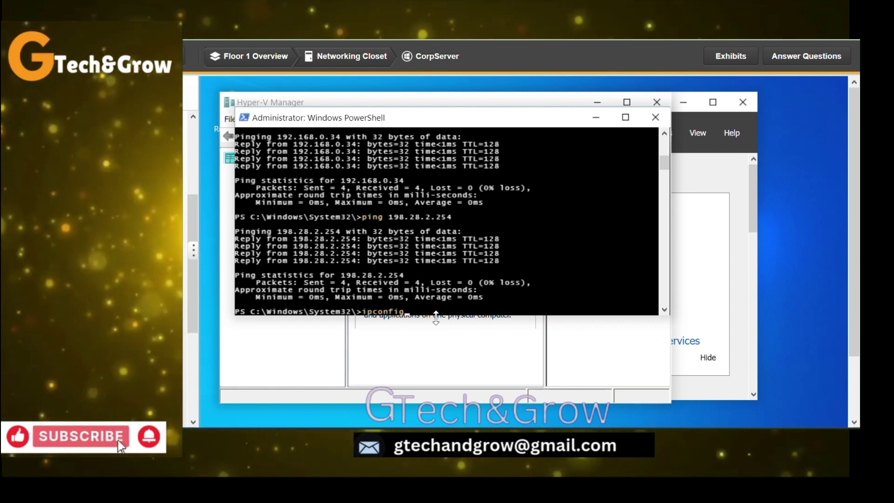
Run ipconfig and scroll to vEthernet (External): 192.168.0.10, mask 255.255.255.0, gateway 192.168.0.5
key("Return")
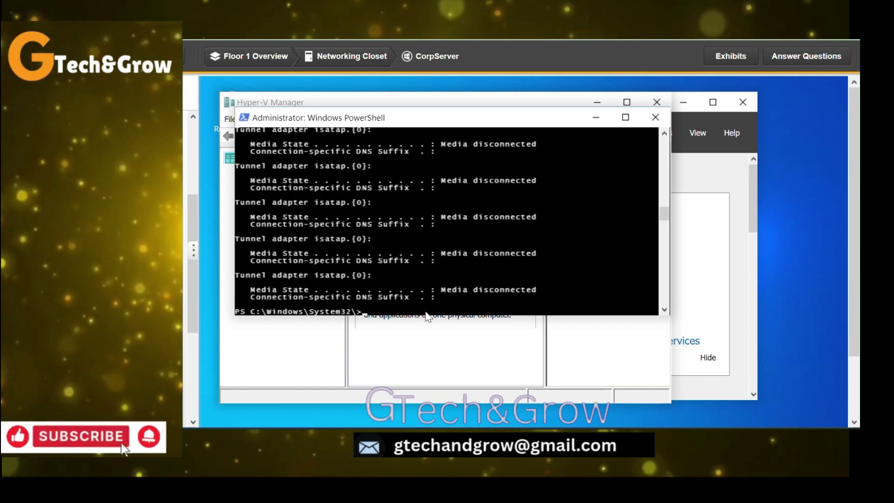
mouse_move(665, 213)
left_mouse_down()
mouse_move(668, 172)
mouse_move(667, 201)
left_mouse_up()
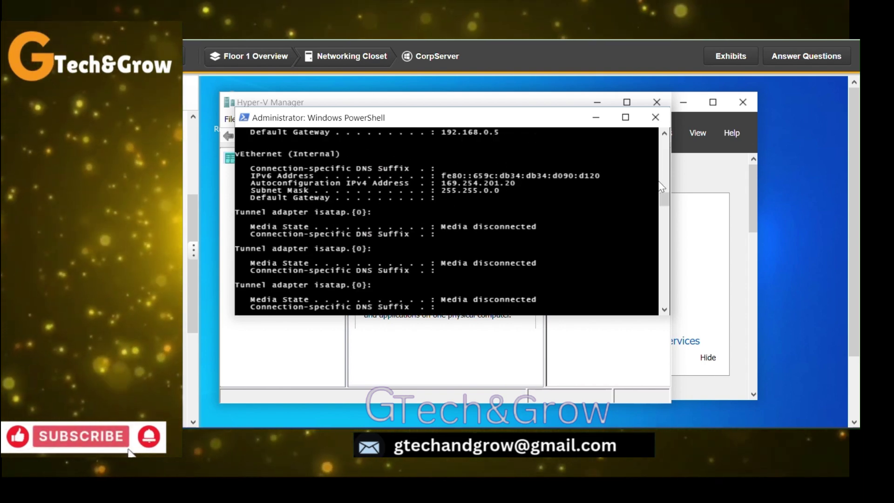
left_click_drag(667, 203, 667, 201)
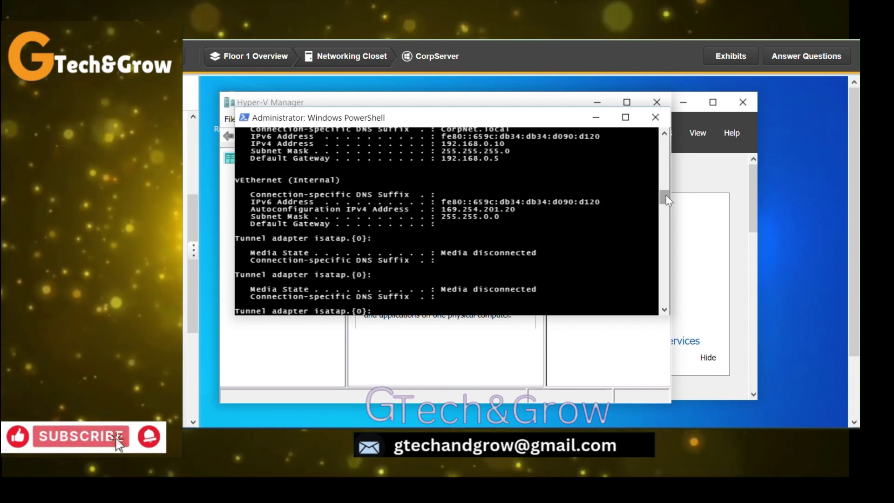
left_click_drag(668, 197, 668, 195)
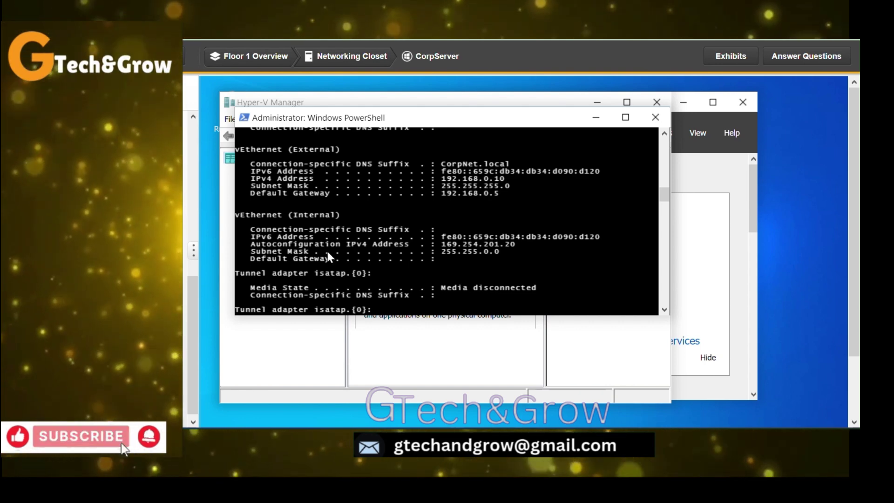
Answer Q5 with 'The default gateway for CorpServer is different.' and hide the questions panel
left_click(827, 57)
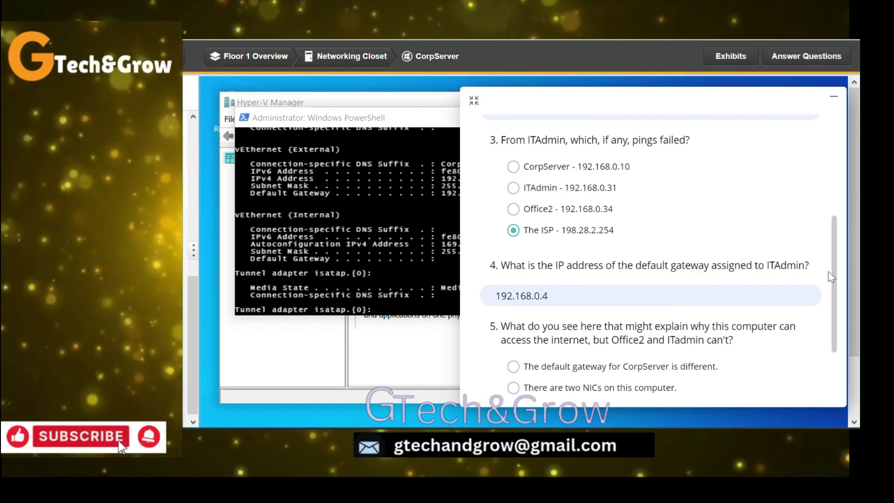
scroll(834, 282, "down", 2)
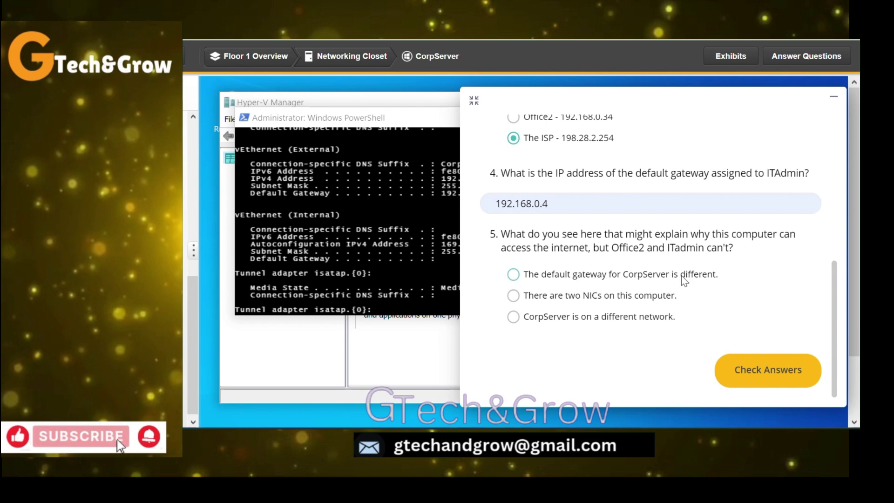
left_click(515, 276)
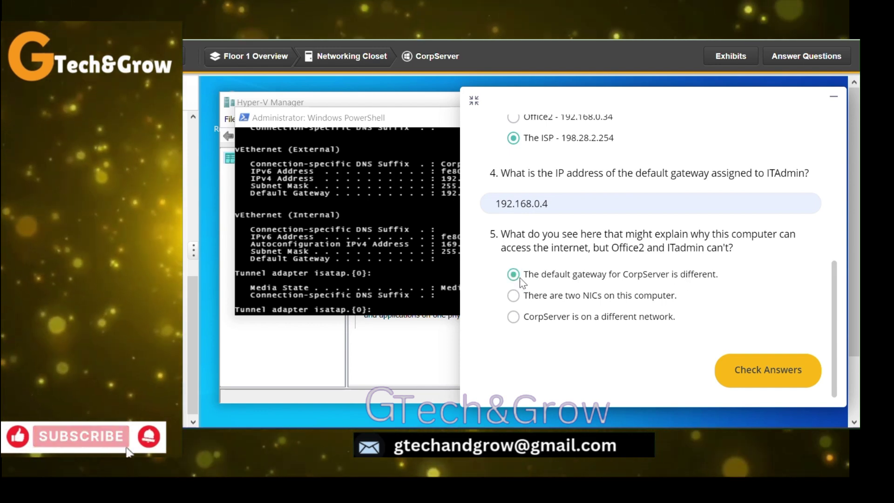
left_click(836, 100)
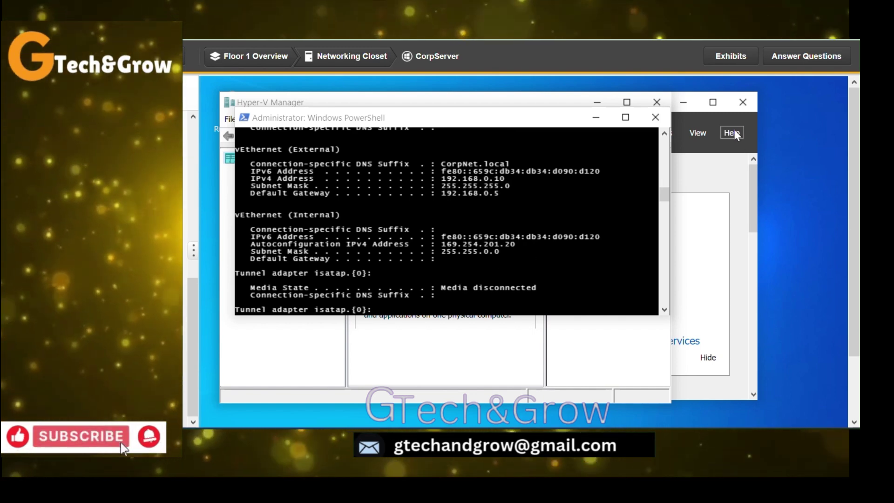
Minimize PowerShell and connect to the CorpDHCP virtual machine under CORPSERVER in Hyper-V Manager
left_click(662, 120)
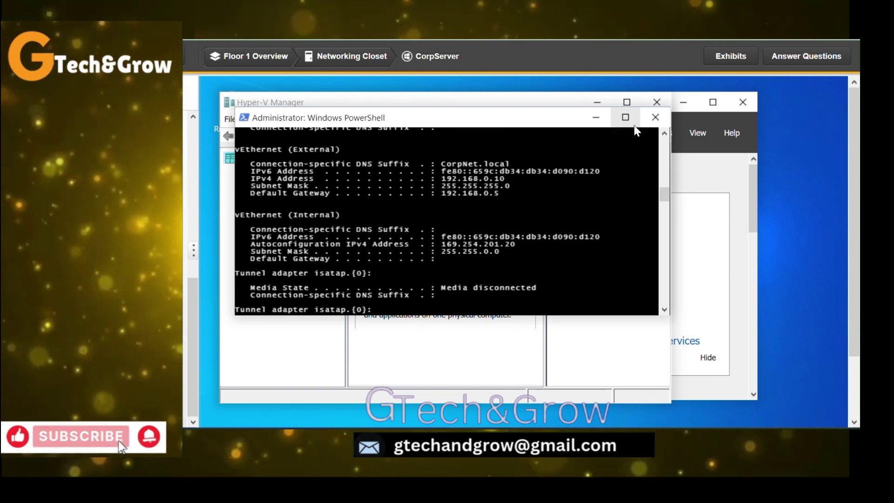
left_click(604, 122)
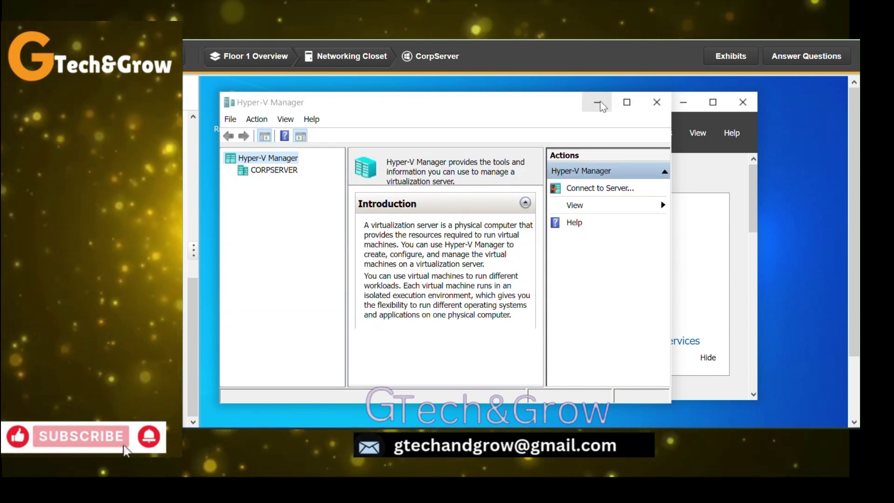
left_click(272, 170)
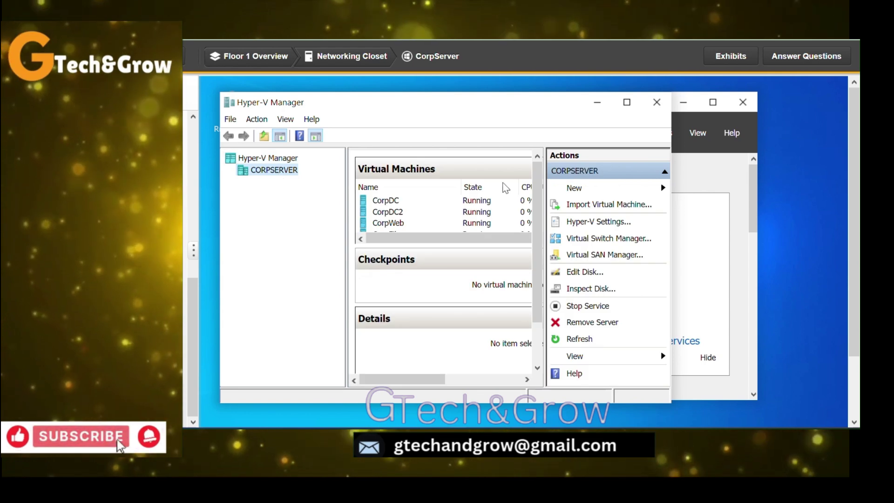
left_click(629, 104)
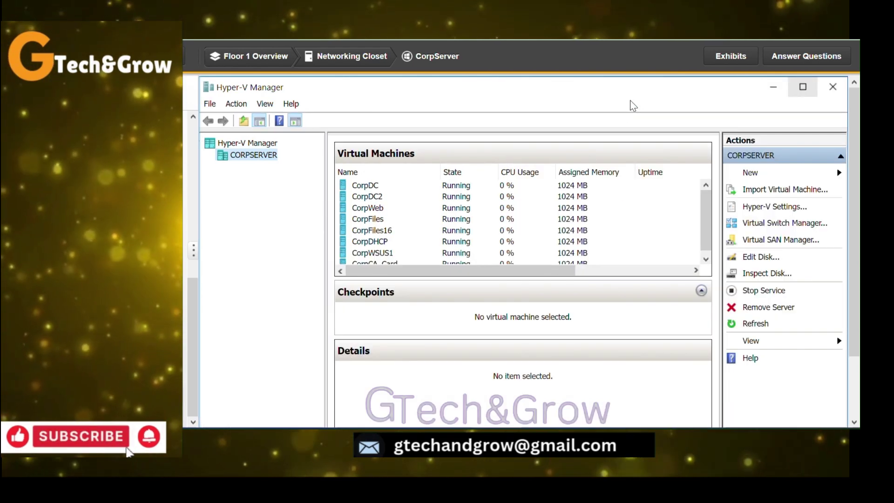
left_click(376, 243)
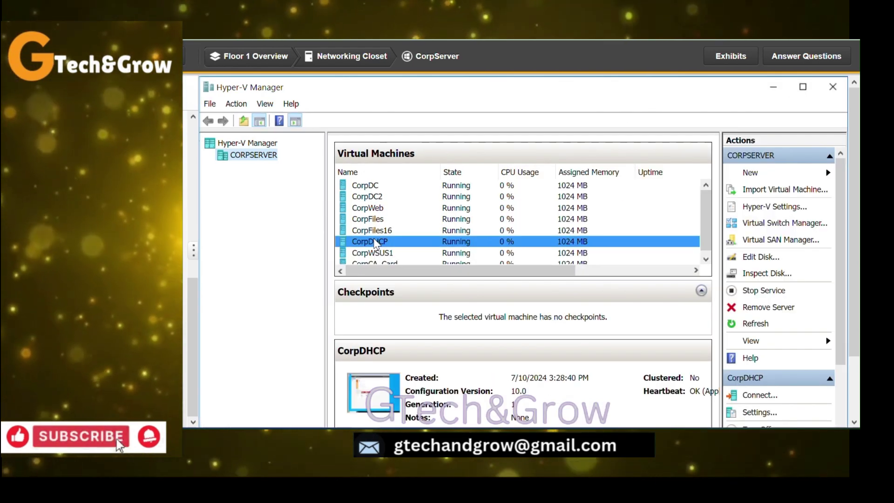
double_click(375, 242)
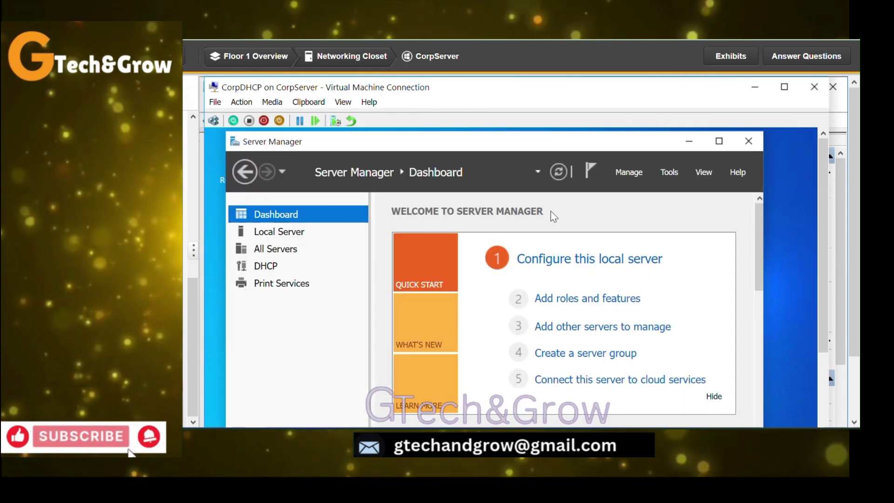
Launch DHCP from Server Manager Tools and expand IPv4 to show the 192.168.0.x and 192.168.10.x scopes
left_click(671, 173)
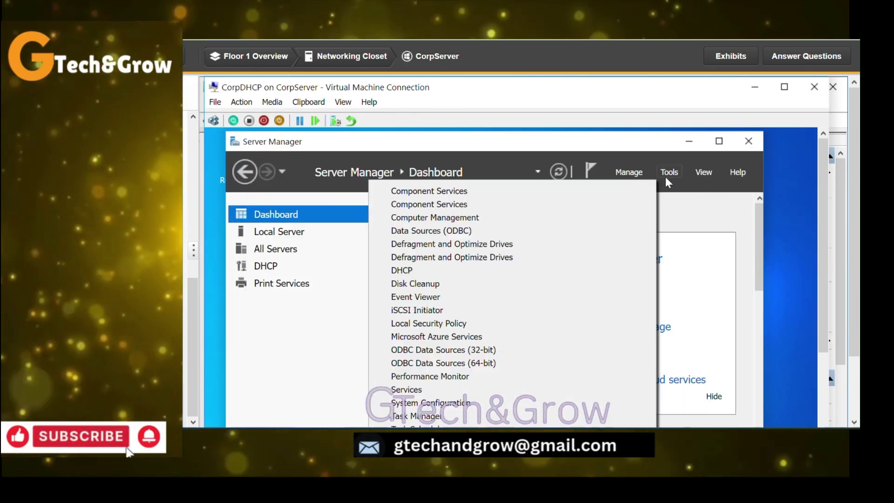
left_click(429, 269)
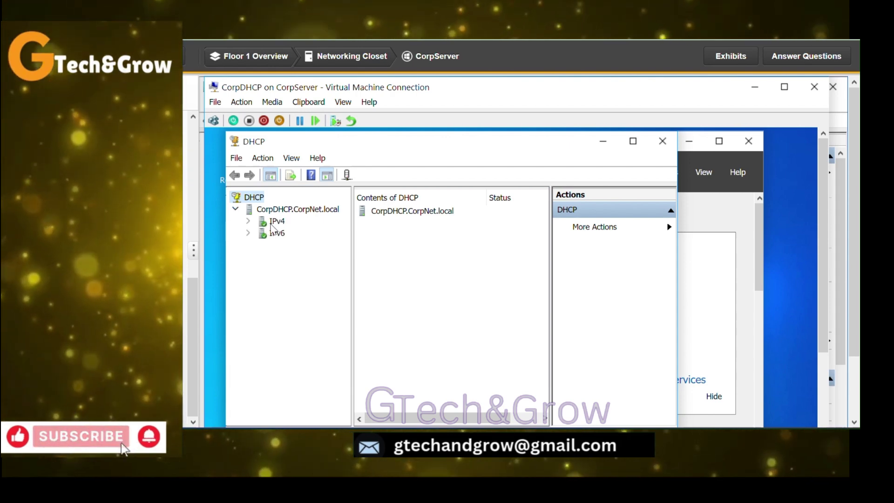
left_click(248, 222)
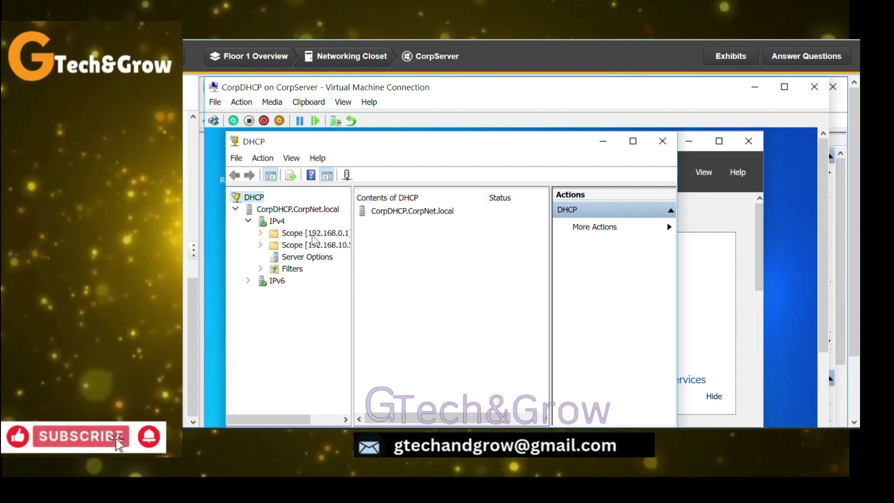
Select Scope Options under Scope [192.168.0.1] and bring up its context menu
left_click(313, 235)
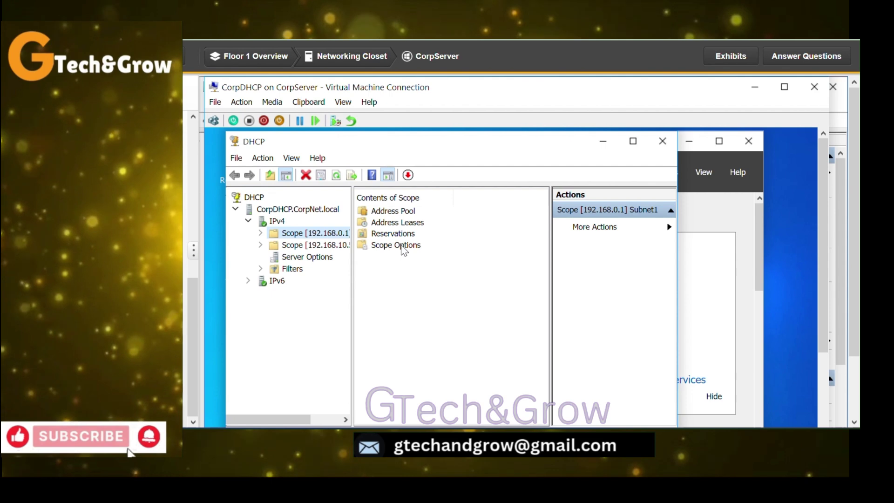
left_click(396, 246)
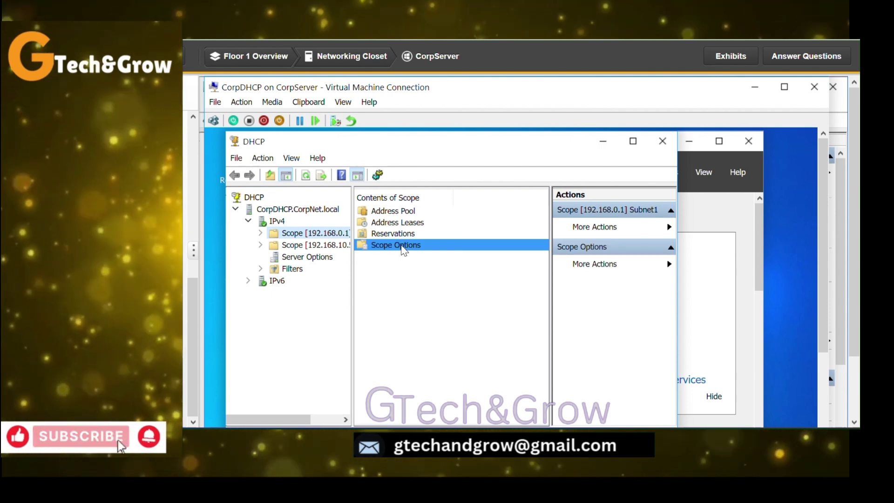
right_click(403, 249)
Replace the 003 Router address 192.168.0.4 with 192.168.0.5 in Configure Options and confirm with OK
left_click(442, 261)
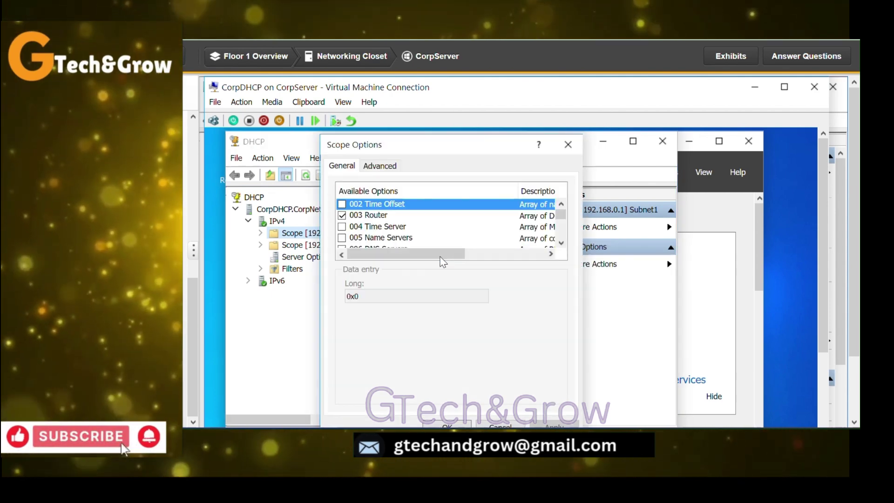
left_click(379, 216)
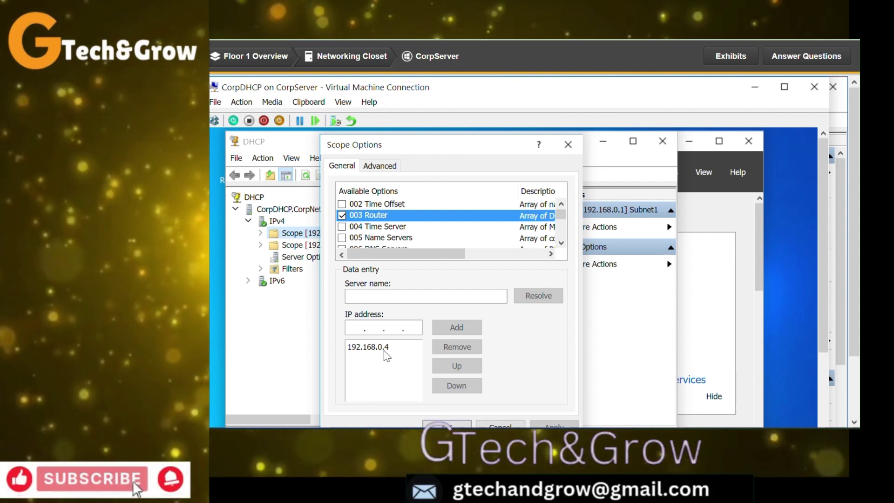
left_click(380, 348)
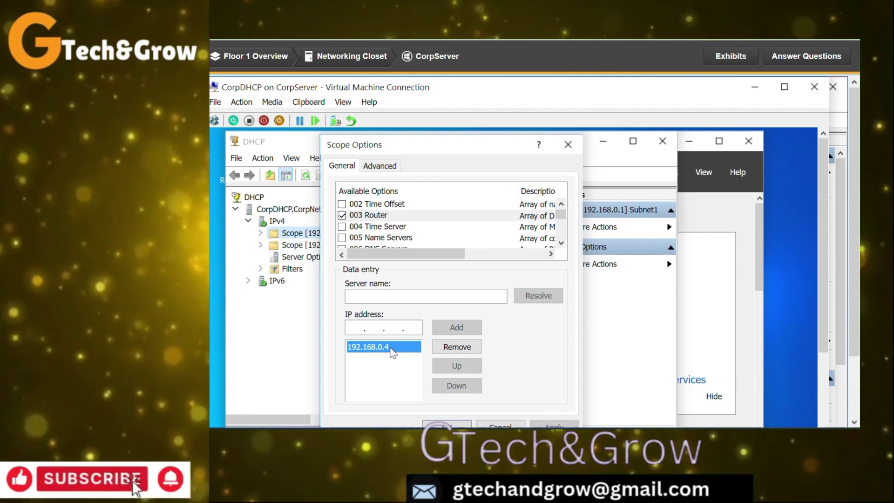
left_click(456, 348)
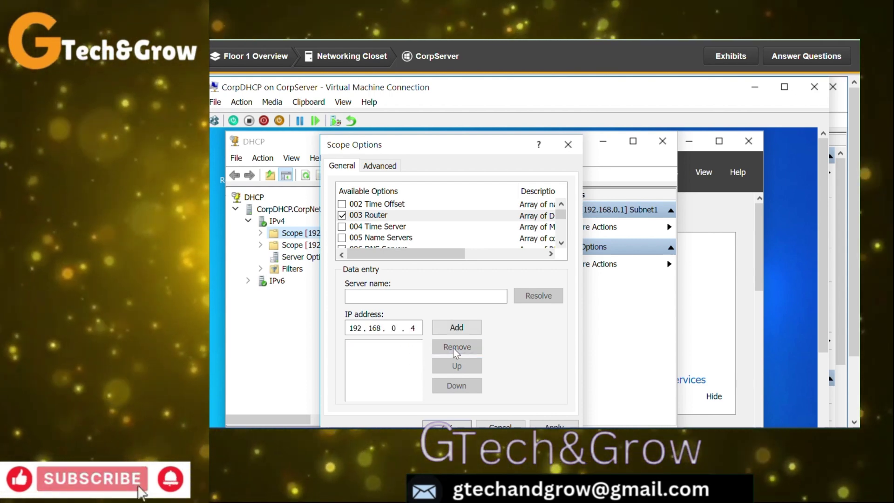
double_click(415, 328)
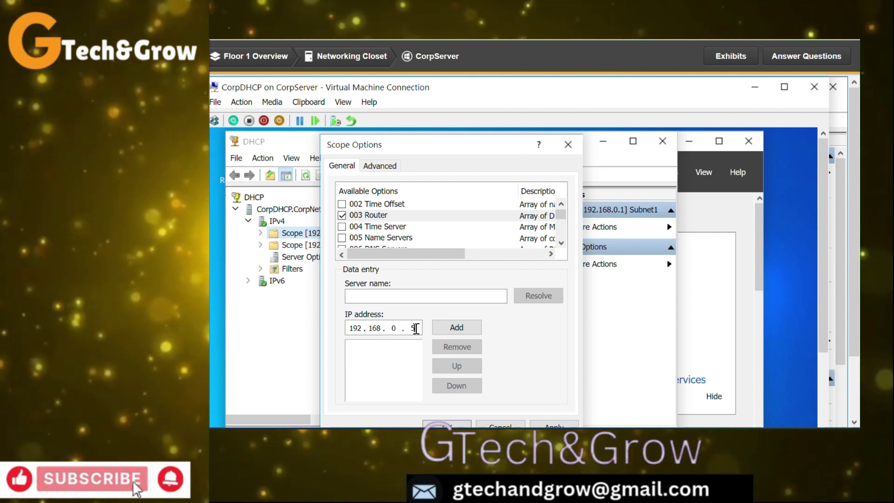
left_click(457, 327)
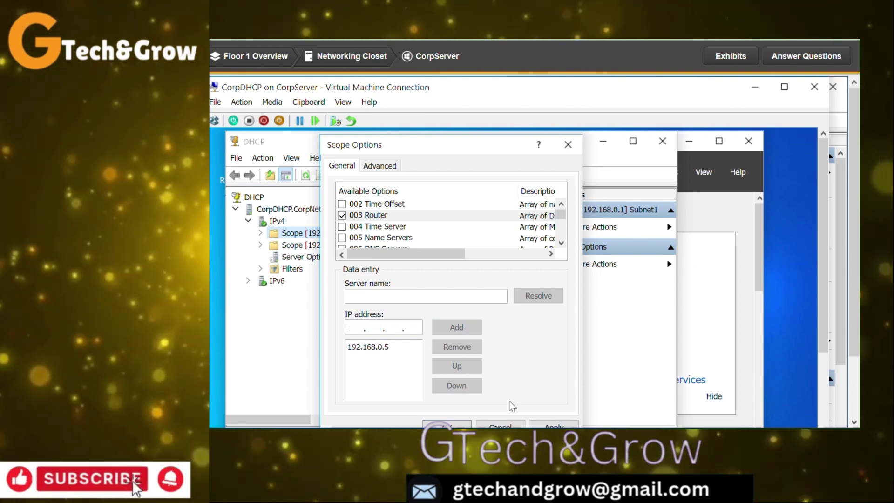
scroll(824, 261, "down", 2)
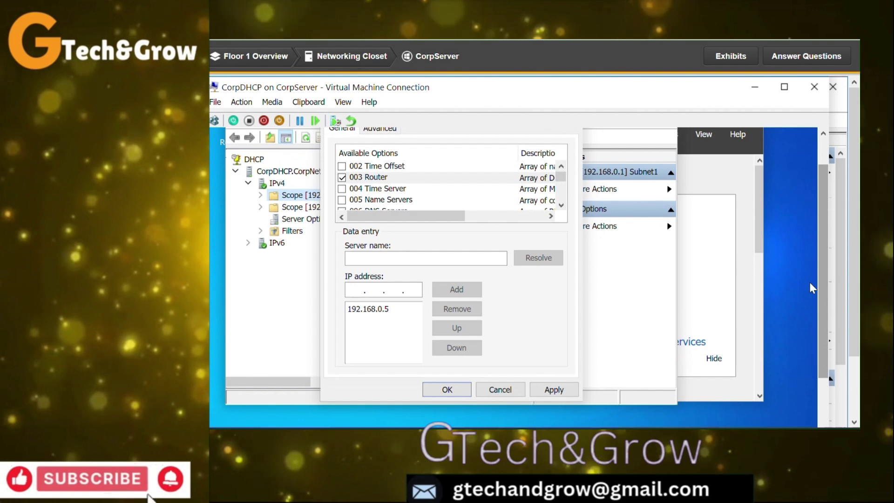
left_click(447, 391)
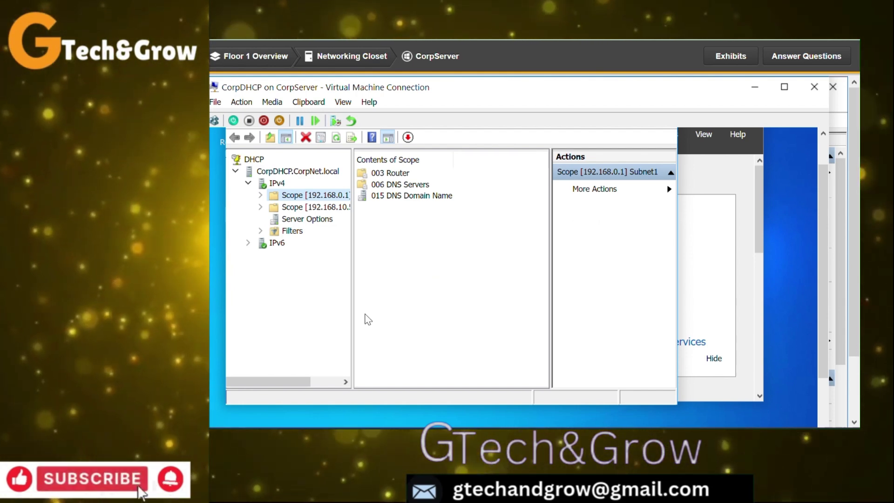
Go to the ITAdmin computer from the Floor 1 map and type ipconfig /renew
left_click(255, 65)
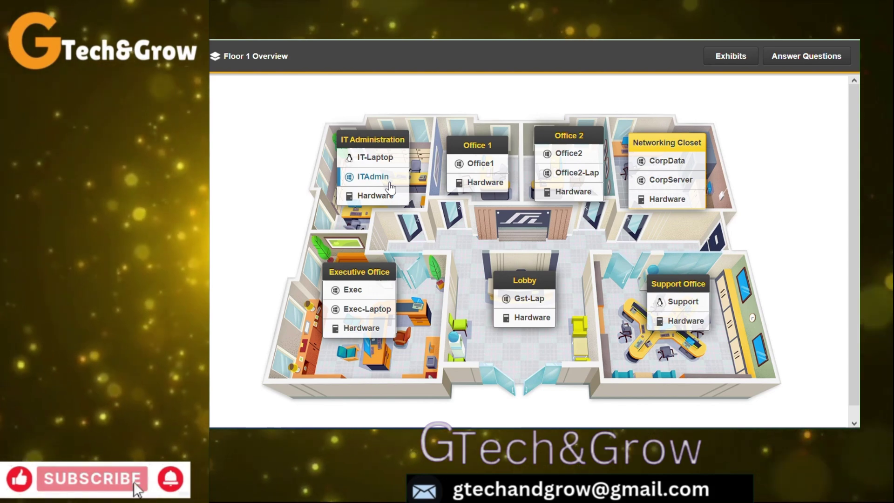
left_click(389, 183)
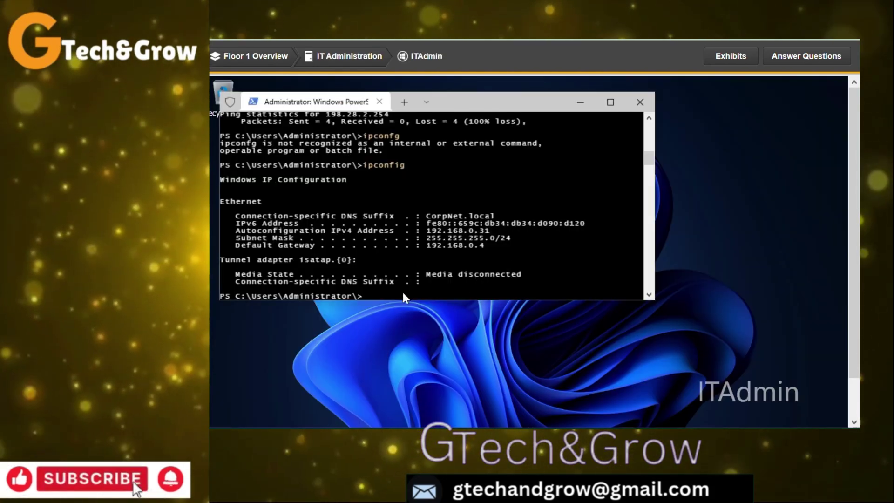
type("i")
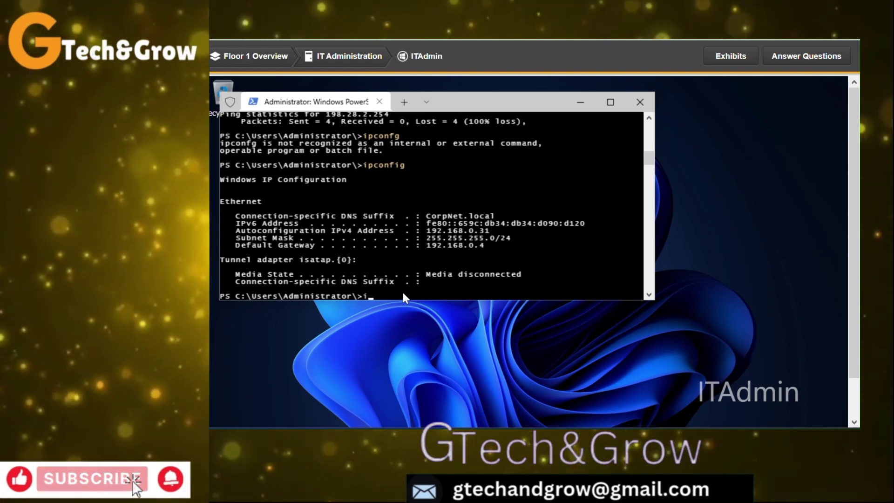
type("pconfig")
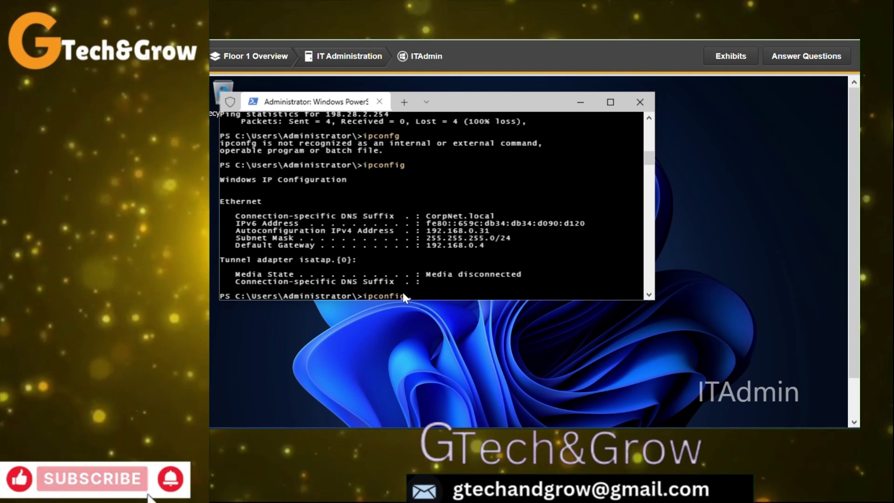
type(" /")
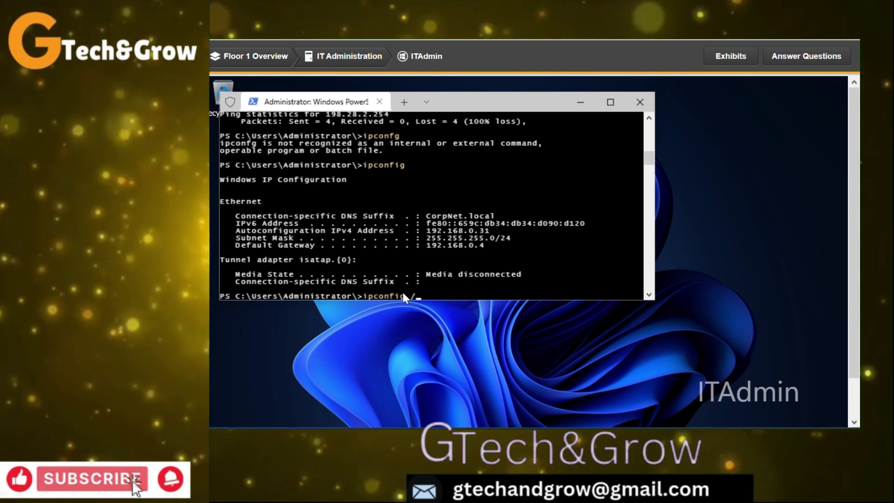
type("renew")
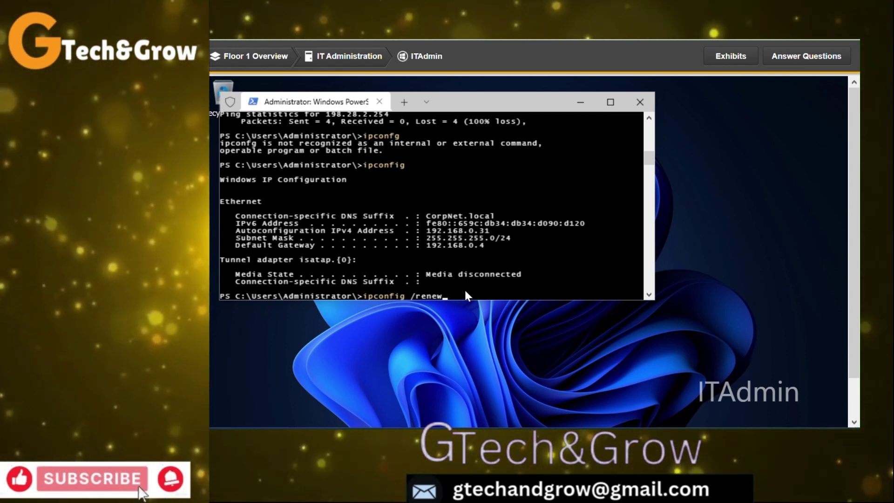
Renew ITAdmin's lease to get gateway 192.168.0.5, then ping 198.28.2.254 for four replies
key("Return")
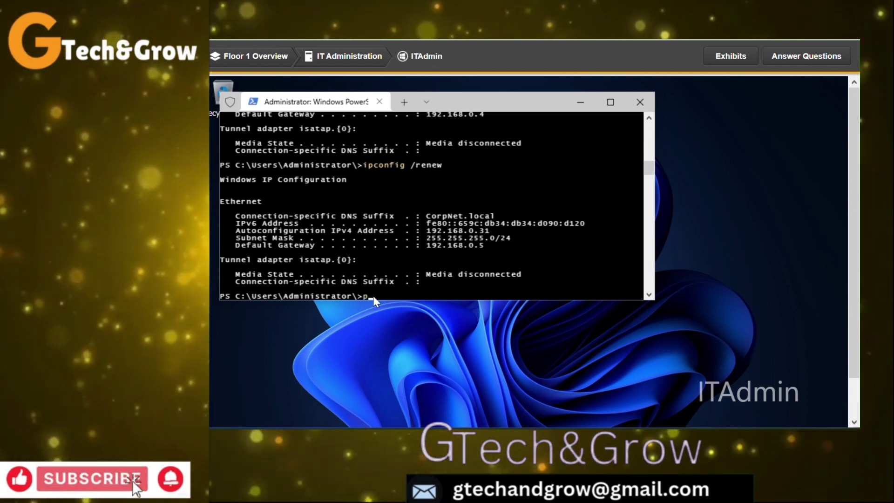
type("g ")
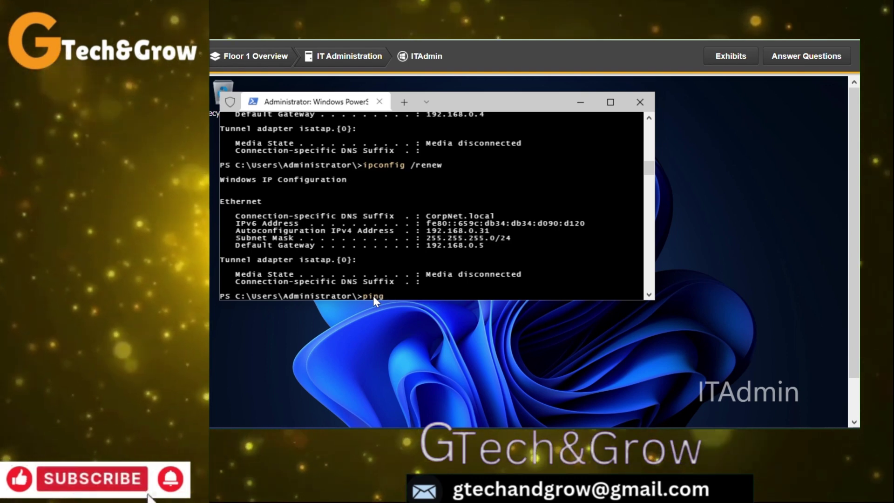
type("198")
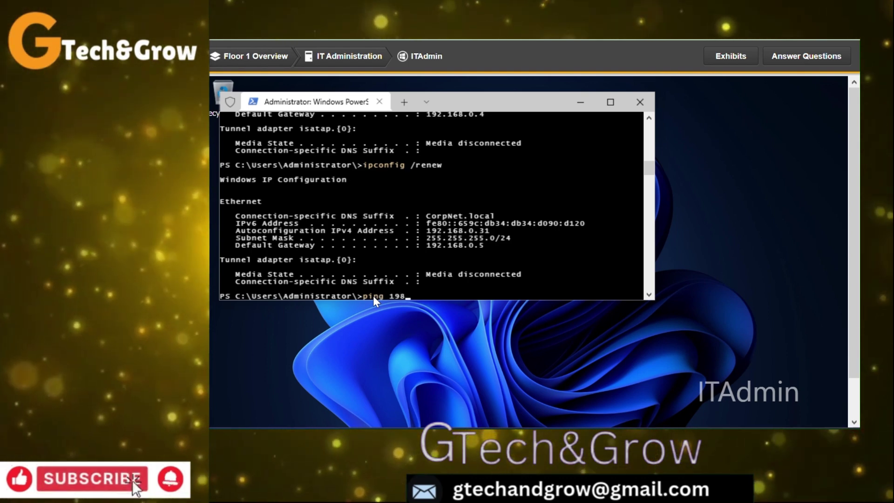
type(".28")
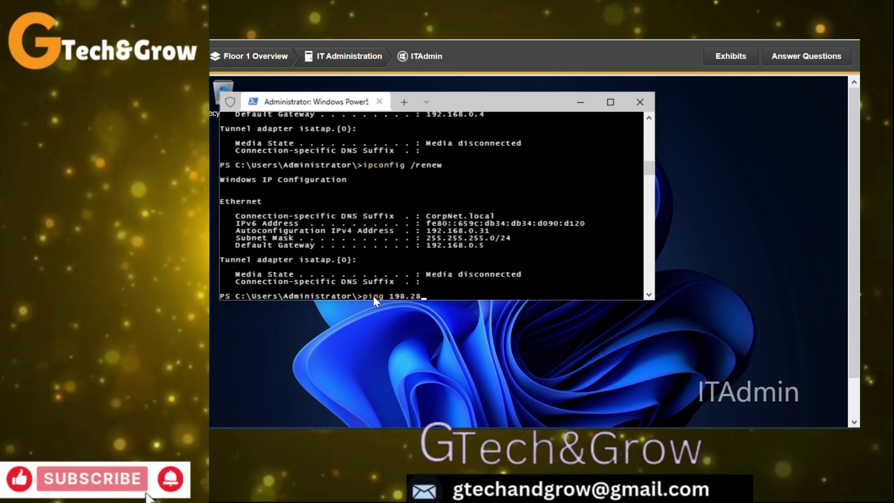
type(".2")
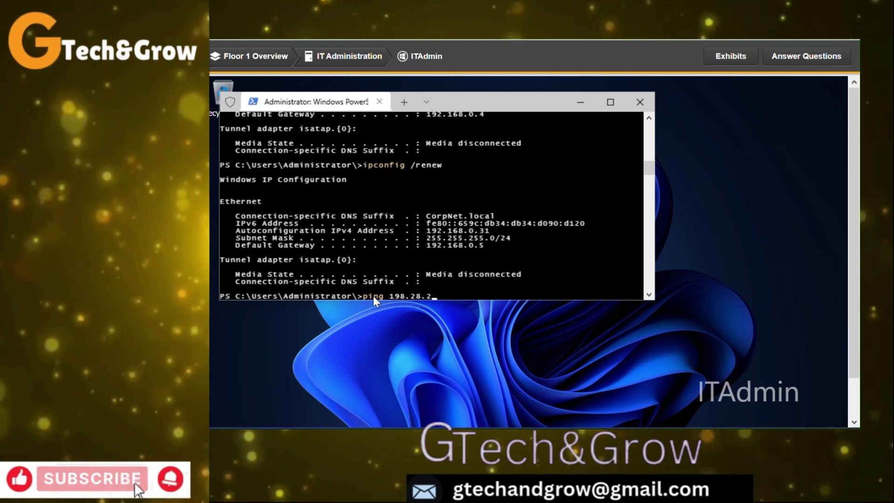
type(".254")
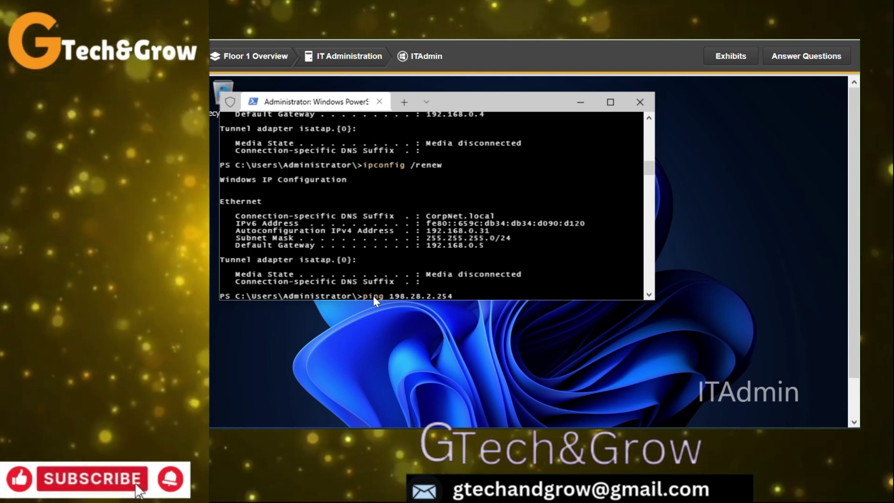
key("Return")
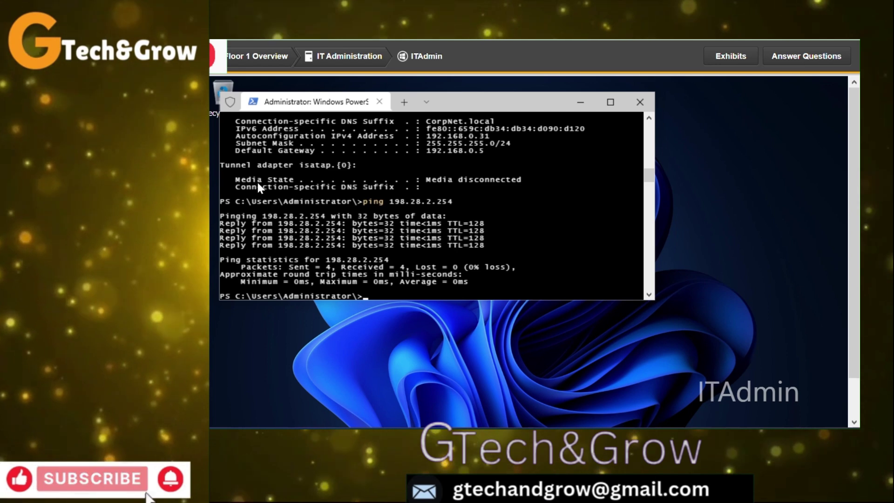
On Office2, renew the DHCP lease with ipconfig /renew to get gateway 192.168.0.5
left_click(273, 57)
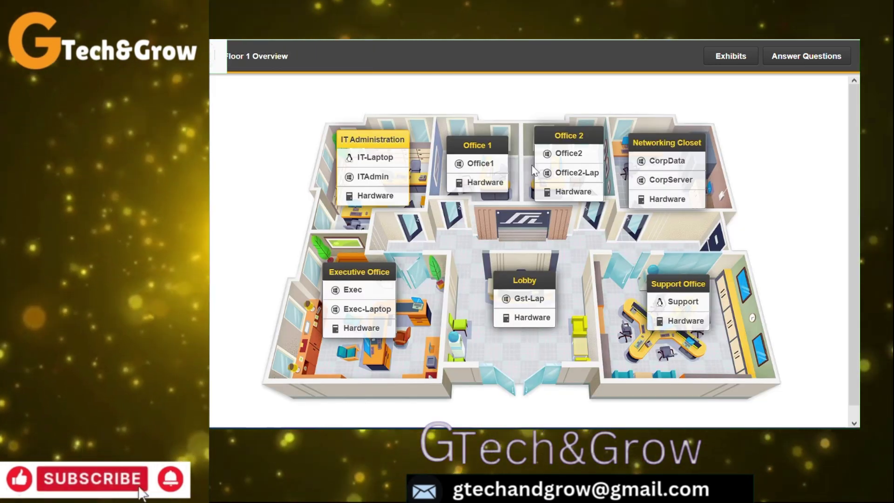
left_click(571, 155)
left_click(416, 295)
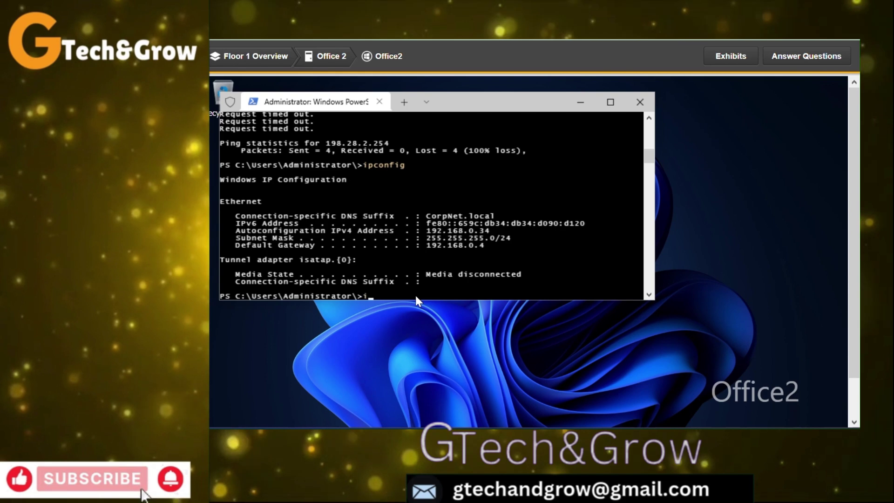
type("ip")
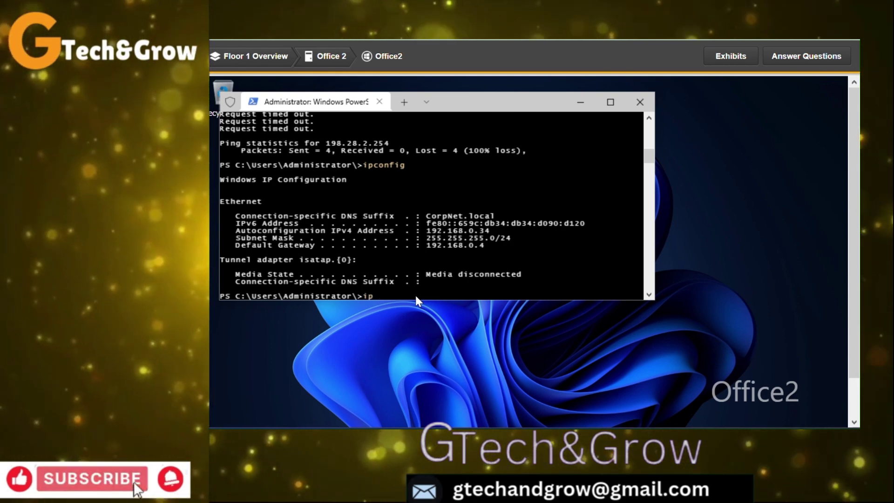
type("conf")
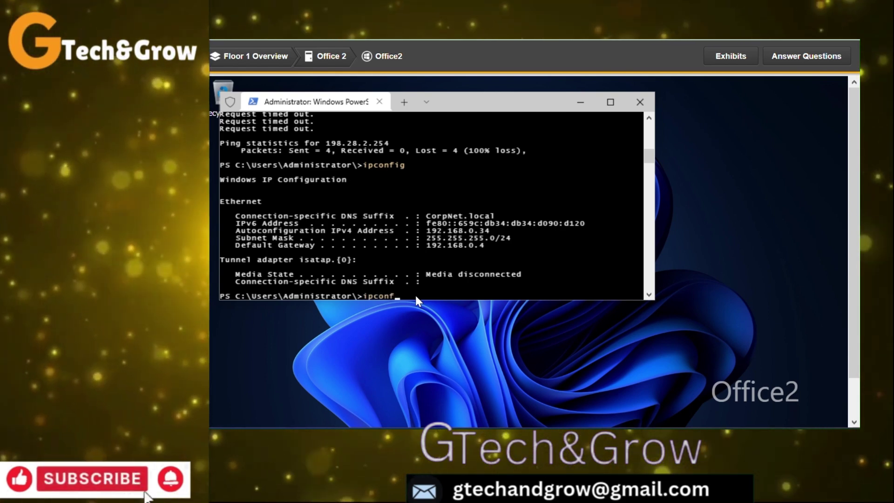
type("ig /renew")
key("Return")
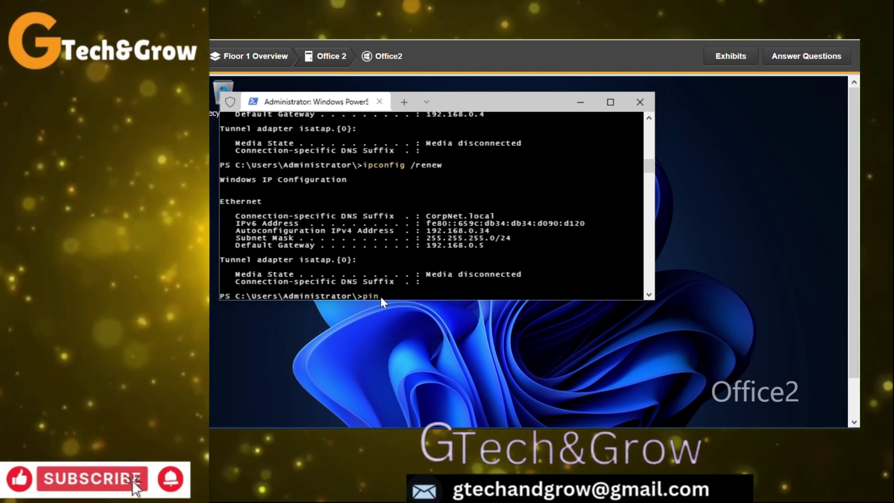
Ping the ISP at 198.28.2.254 with 0% loss, then submit the lab for an 8/8 (100%) score
type("ping")
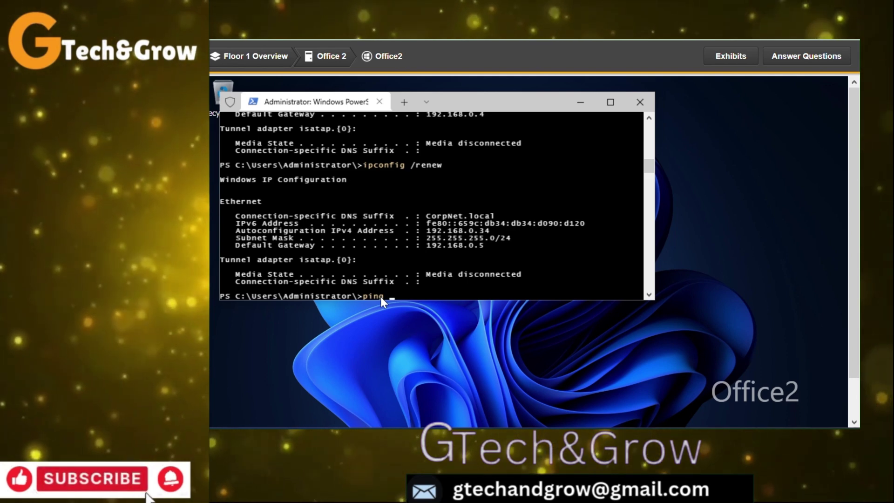
type(" 198.28")
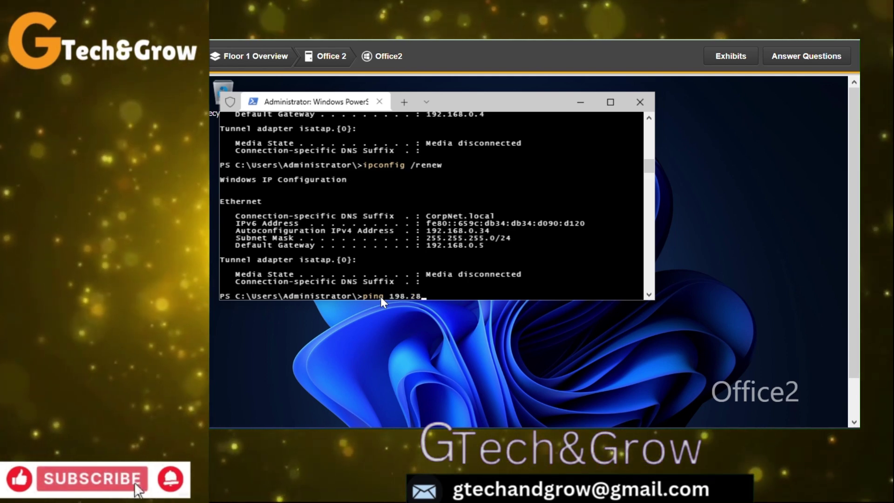
type(".")
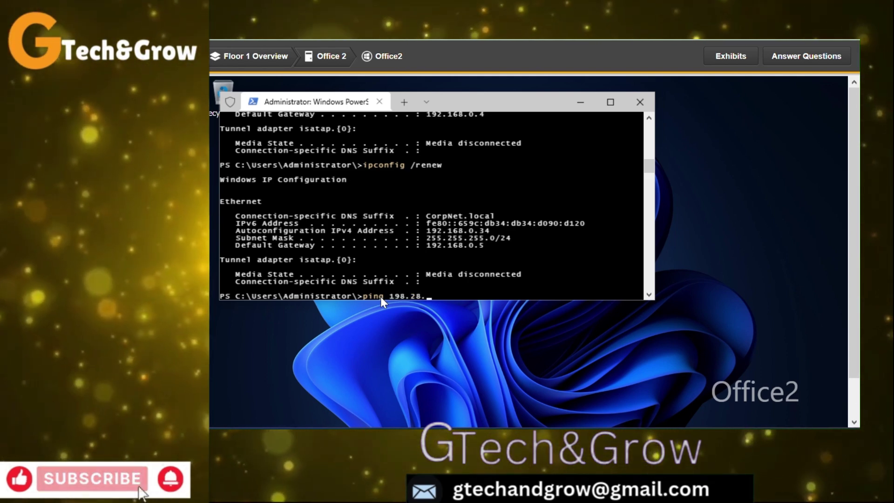
type("2.254")
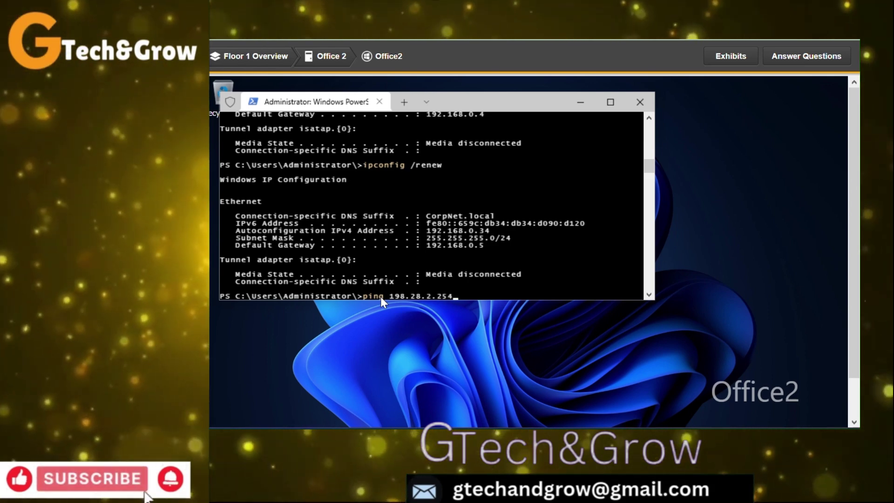
key("Return")
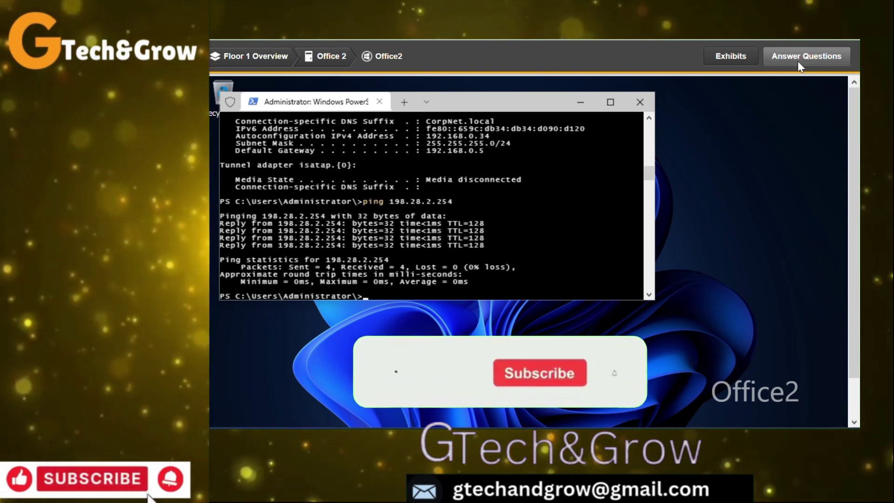
left_click(798, 61)
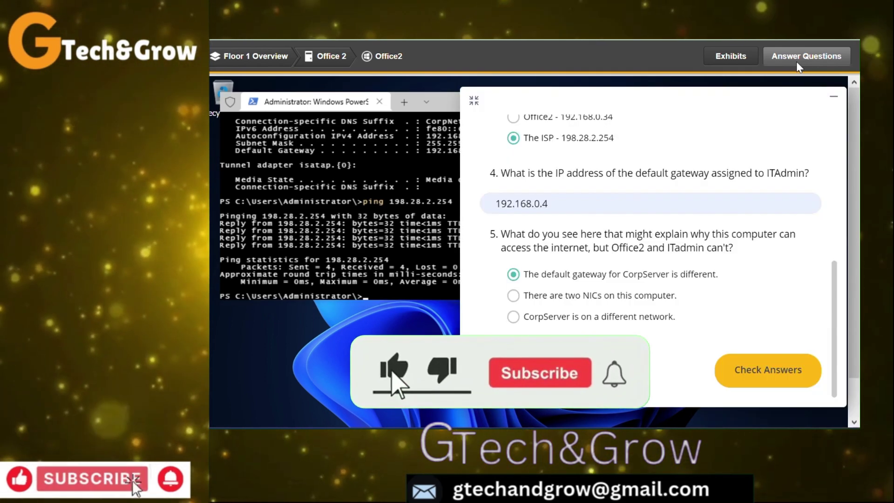
left_click(761, 383)
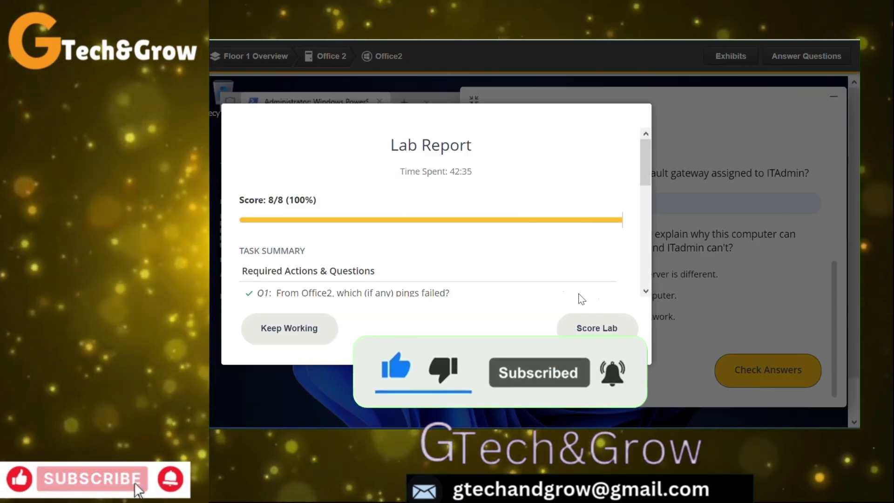